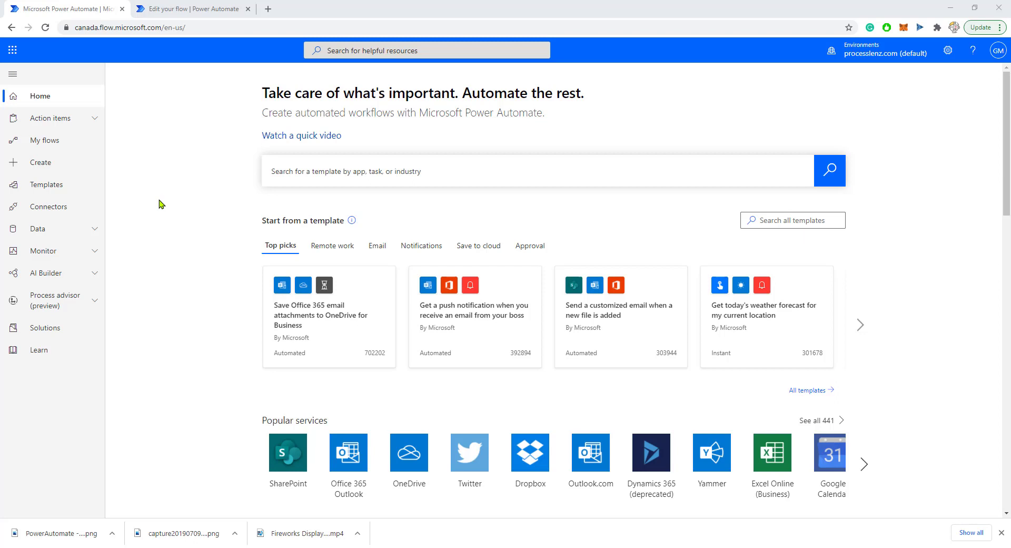
# Open the Stock checker flow for editing from the list of flows and expand its HTTP action
pyautogui.click(87, 204)
pyautogui.click(61, 140)
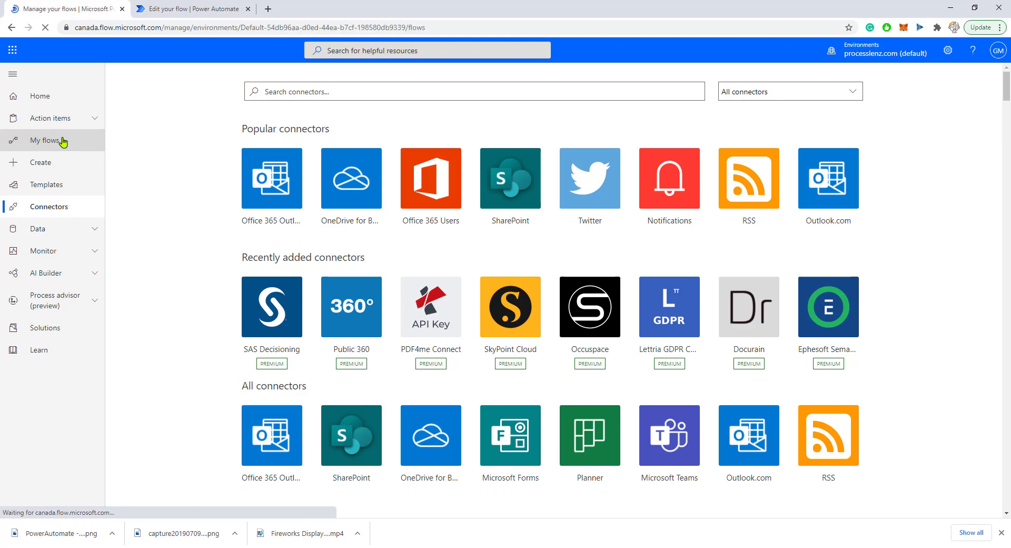
pyautogui.scroll(-3, 247, 379)
pyautogui.click(207, 267)
pyautogui.click(126, 75)
pyautogui.click(497, 152)
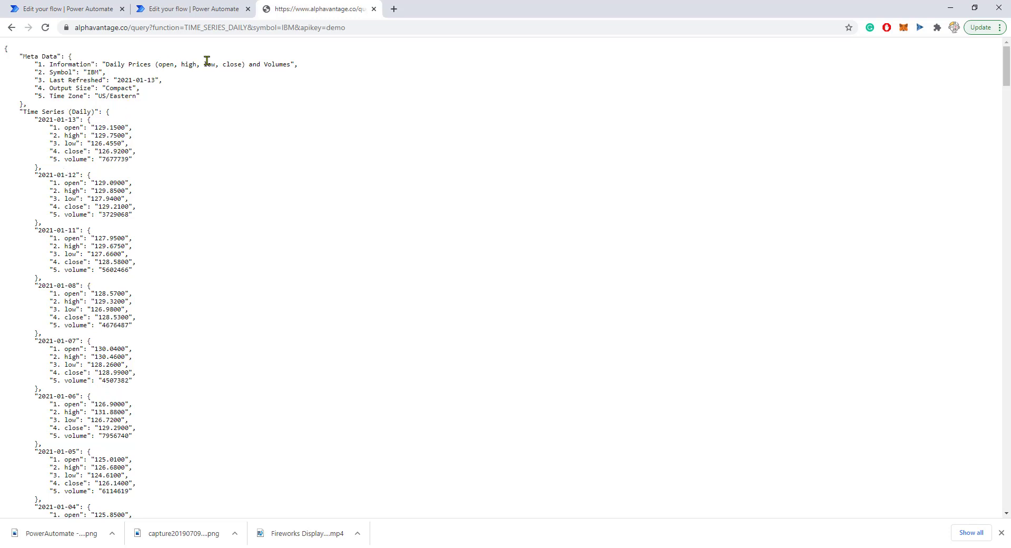
# Examine the metadata and daily price series in the Alpha Vantage JSON response for IBM
pyautogui.moveTo(15, 54); pyautogui.dragTo(213, 290)
pyautogui.scroll(10, 213, 290)
pyautogui.click(121, 93)
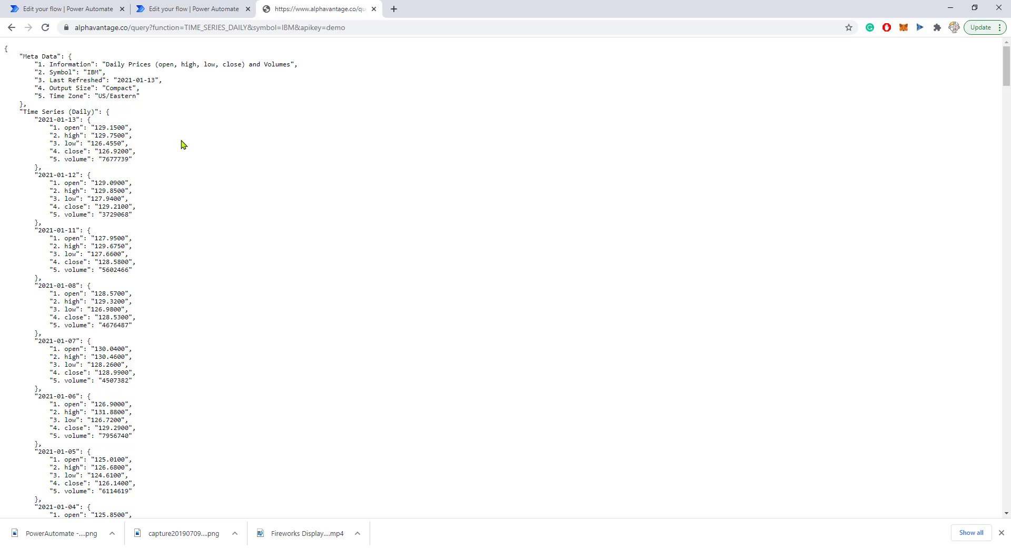
# Insert a Parse JSON action directly after the HTTP action in the Stock checker flow
pyautogui.click(88, 12)
pyautogui.click(554, 341)
pyautogui.click(550, 354)
pyautogui.write('parse')
pyautogui.click(463, 406)
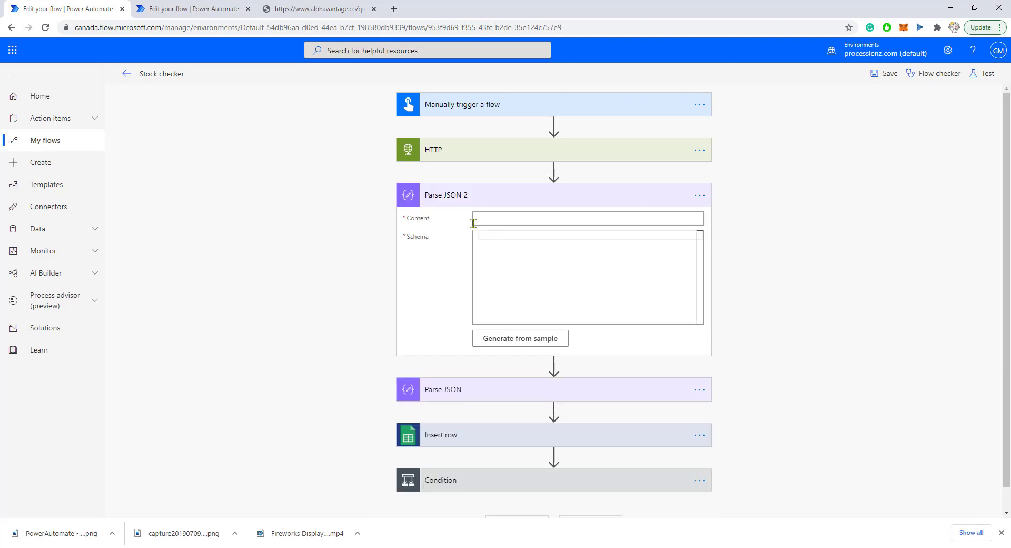
# Generate the new Parse JSON action's schema, using the whole Alpha Vantage JSON response as the sample
pyautogui.click(484, 394)
pyautogui.click(513, 218)
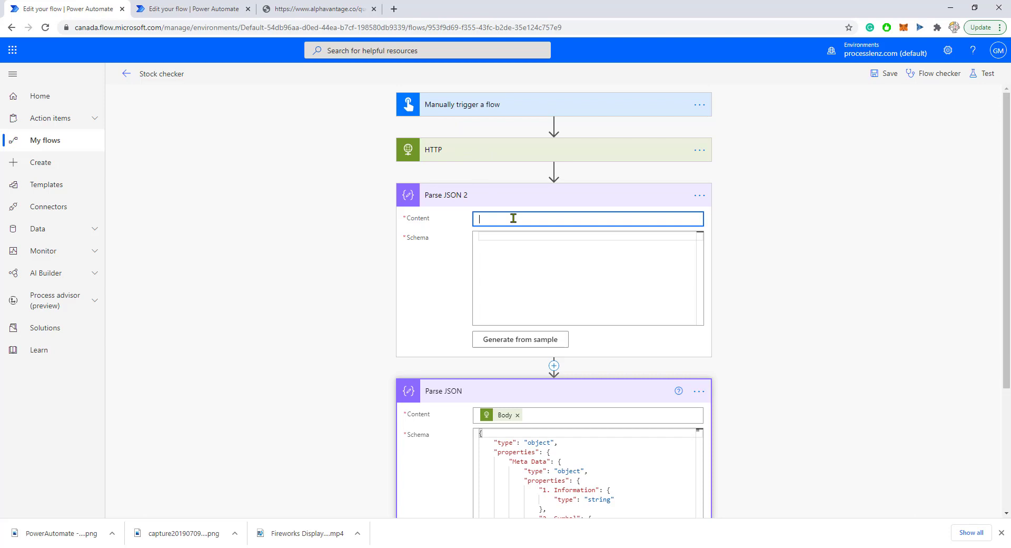
pyautogui.click(750, 199)
pyautogui.scroll(-3, 539, 448)
pyautogui.click(328, 8)
pyautogui.hotkey('ctrl', 'a')
pyautogui.click(74, 9)
pyautogui.click(536, 344)
pyautogui.hotkey('ctrl', 'v')
pyautogui.click(645, 350)
pyautogui.scroll(-3, 576, 255)
# Delete the newly added Parse JSON 2 action from the flow
pyautogui.click(700, 195)
pyautogui.click(743, 327)
pyautogui.click(512, 301)
# Review the original Parse JSON schema and the Insert row and Condition actions that follow it
pyautogui.scroll(-5, 555, 279)
pyautogui.scroll(5, 603, 283)
pyautogui.scroll(5, 567, 296)
pyautogui.click(598, 401)
pyautogui.scroll(-2, 614, 338)
pyautogui.click(581, 368)
pyautogui.scroll(-2, 813, 446)
pyautogui.scroll(-2, 797, 440)
pyautogui.scroll(-2, 797, 440)
pyautogui.scroll(-2, 819, 416)
pyautogui.click(772, 194)
# Switch to the Computer Vison flow, expand its Describe Image action and run the flow as a manual test
pyautogui.click(199, 16)
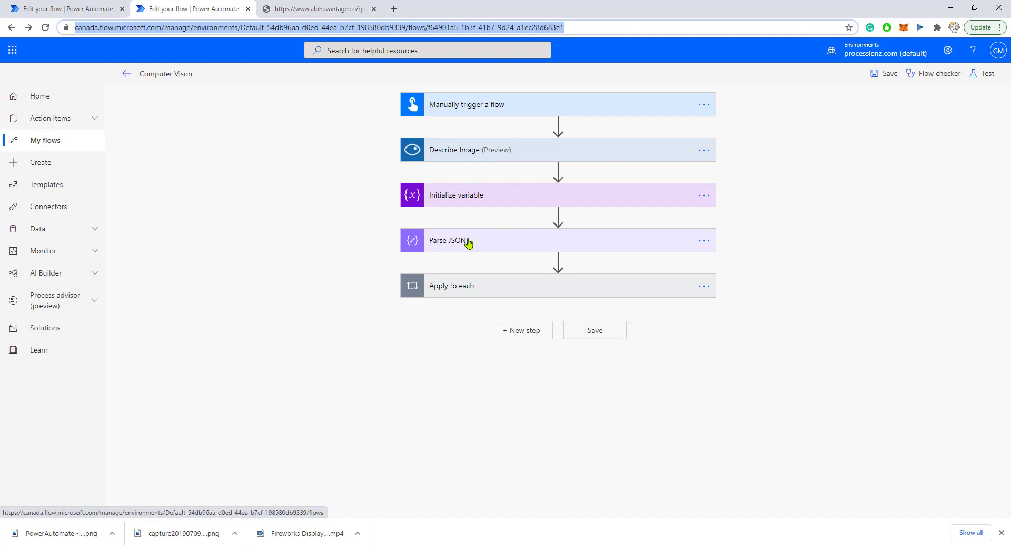
pyautogui.click(541, 151)
pyautogui.click(982, 73)
pyautogui.click(856, 103)
pyautogui.click(860, 506)
pyautogui.click(875, 498)
pyautogui.click(860, 499)
# Examine the captions and tag names output by Describe Image in the test run, and return to the flow editor
pyautogui.click(609, 183)
pyautogui.scroll(-3, 530, 456)
pyautogui.scroll(-2, 471, 464)
pyautogui.scroll(5, 547, 368)
pyautogui.scroll(2, 546, 371)
pyautogui.scroll(-5, 463, 469)
pyautogui.click(126, 74)
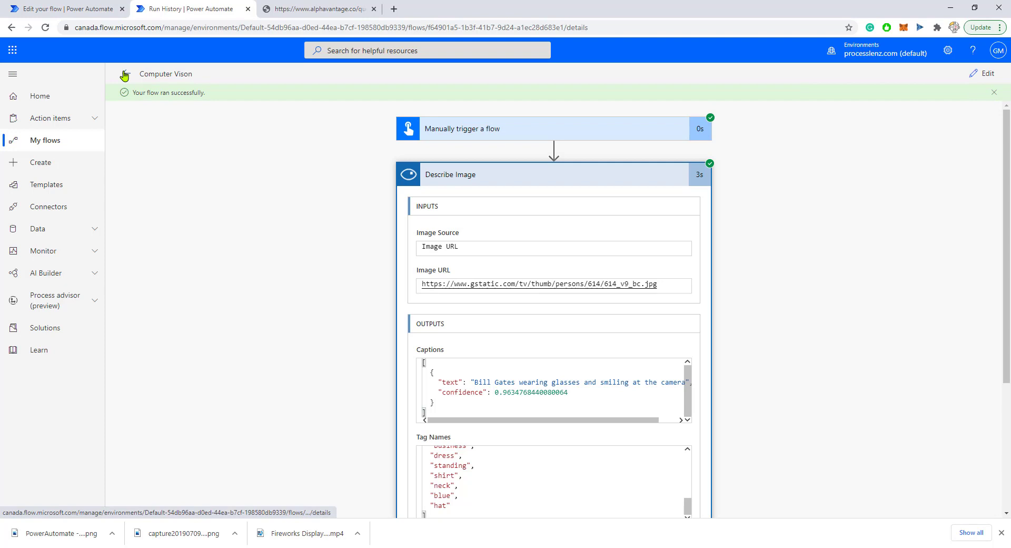
pyautogui.click(135, 77)
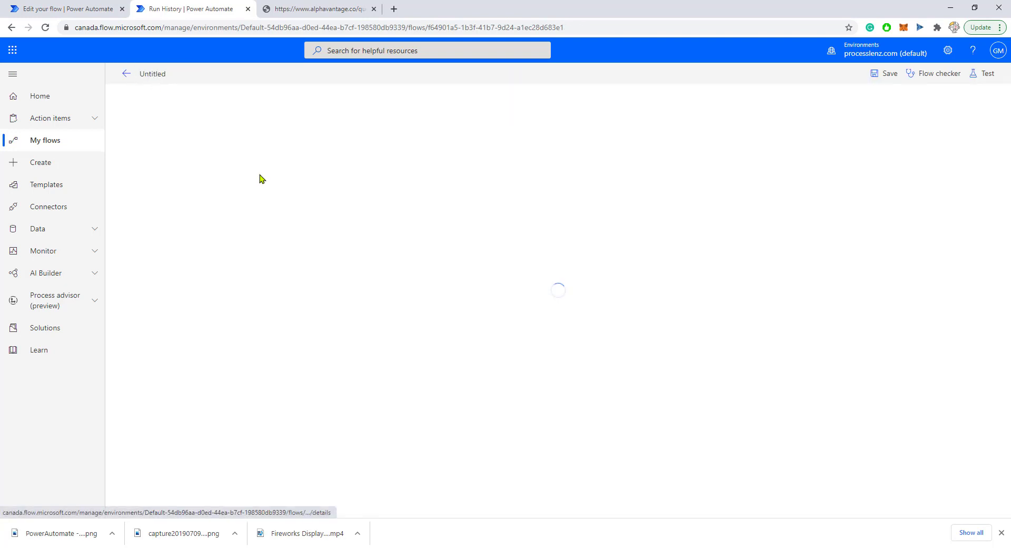